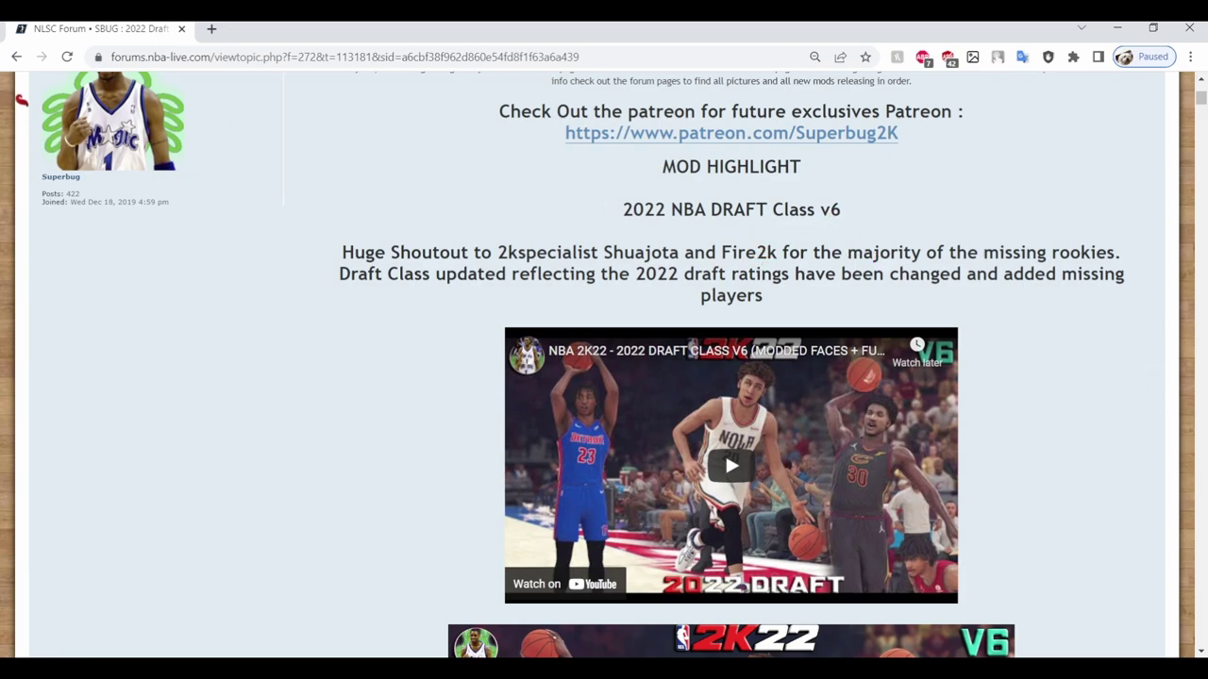
- Scroll to the post's DL LINK line and open the MediaFire link for the 1.07GB draft class
scroll(1179, 302, "down", 2)
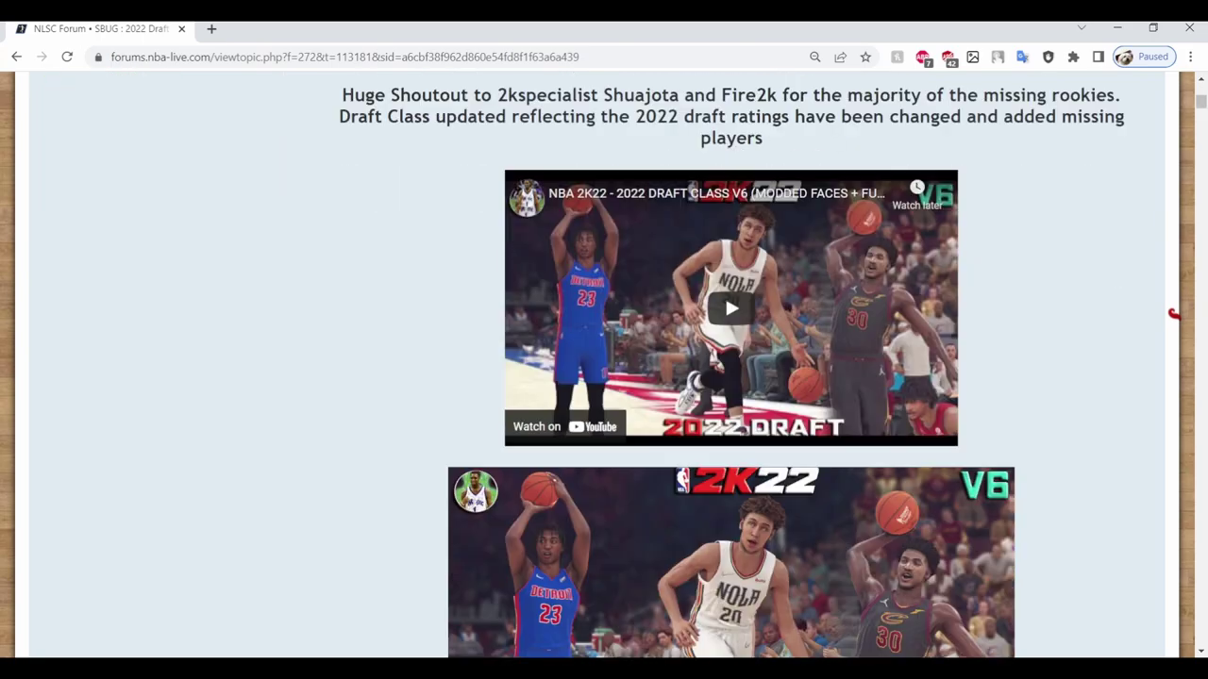
scroll(1103, 302, "down", 8)
scroll(1112, 318, "down", 17)
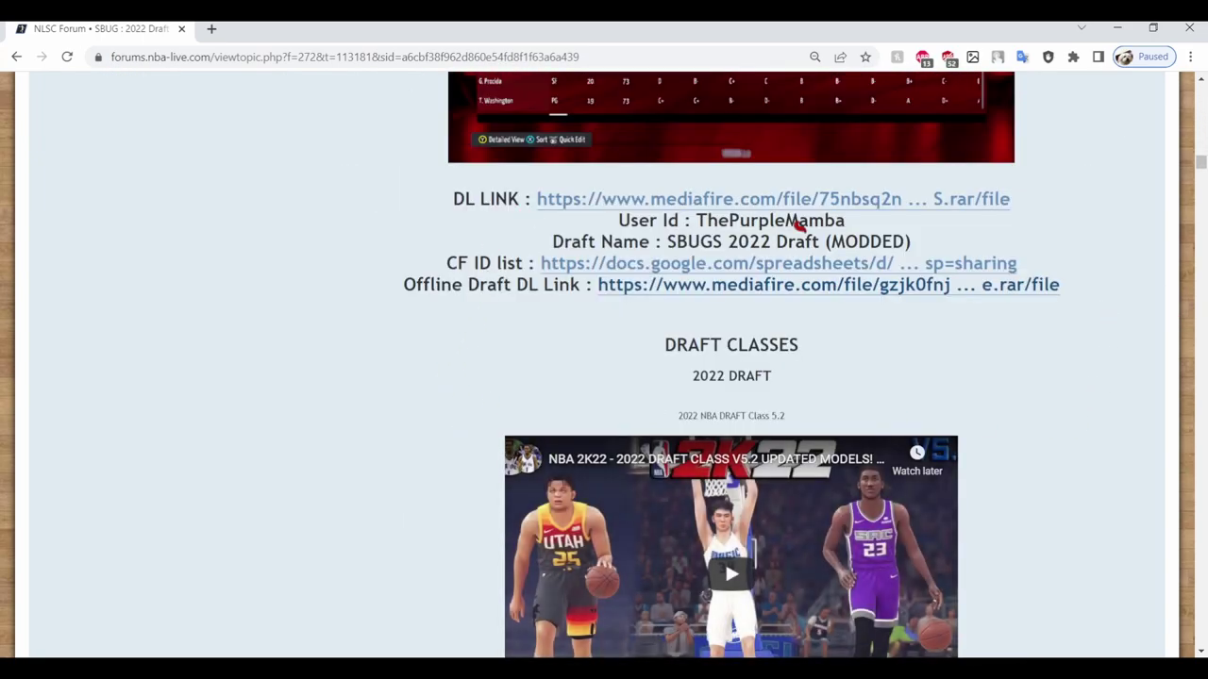
left_click(881, 195)
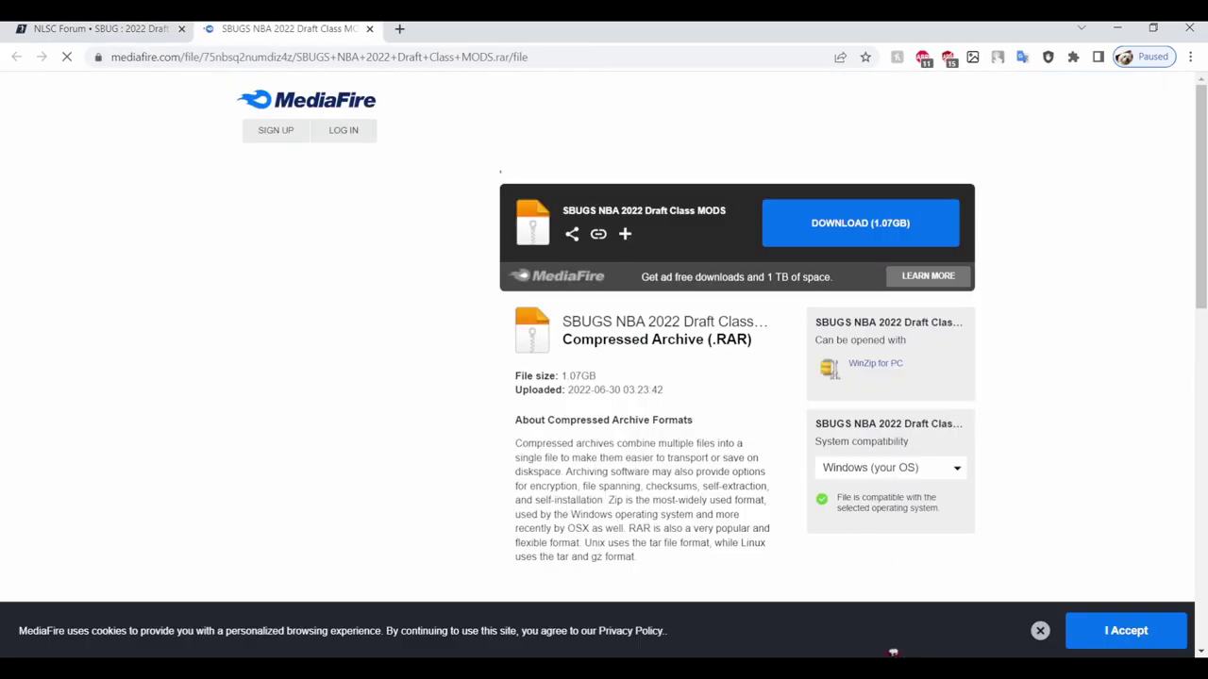
- Download the draft class mods archive and the offline draft update, closing the ad and download tabs
left_click(862, 233)
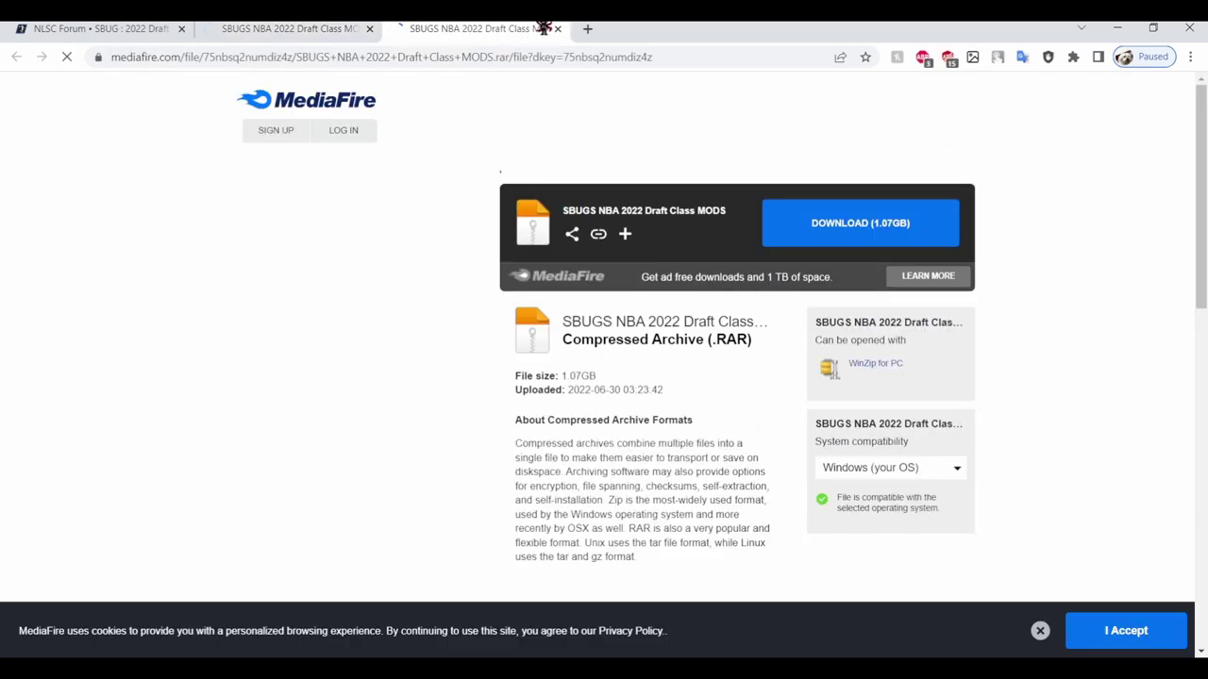
left_click(369, 28)
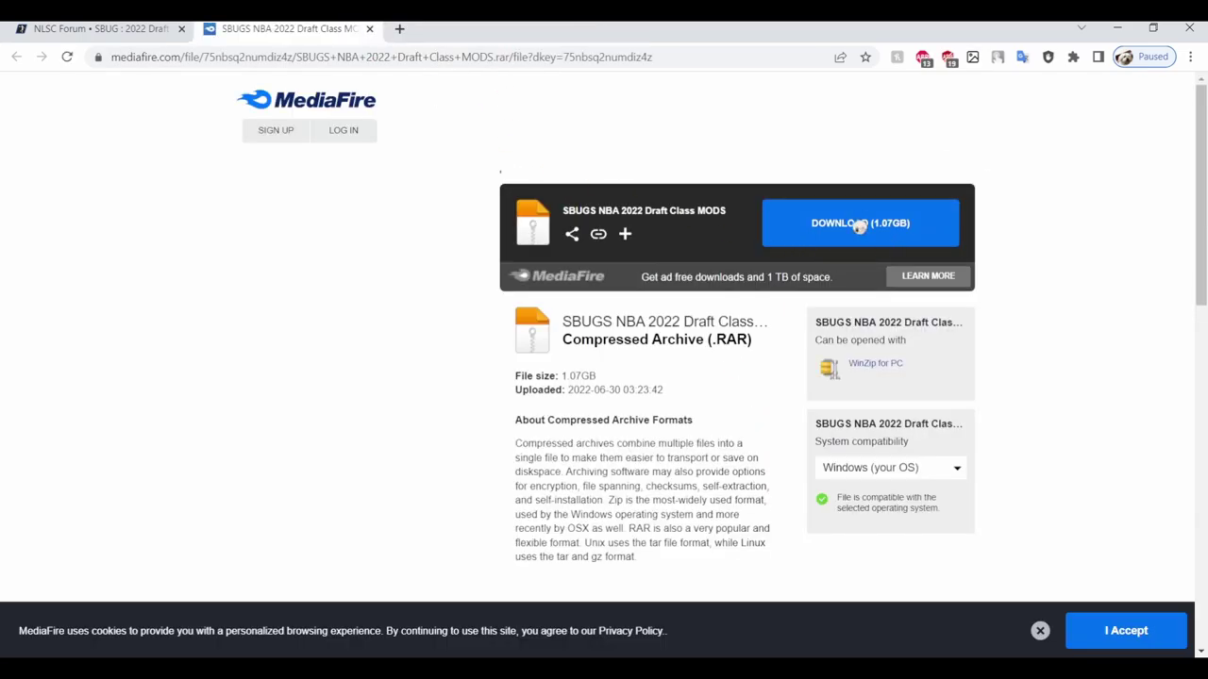
key("ctrl+w")
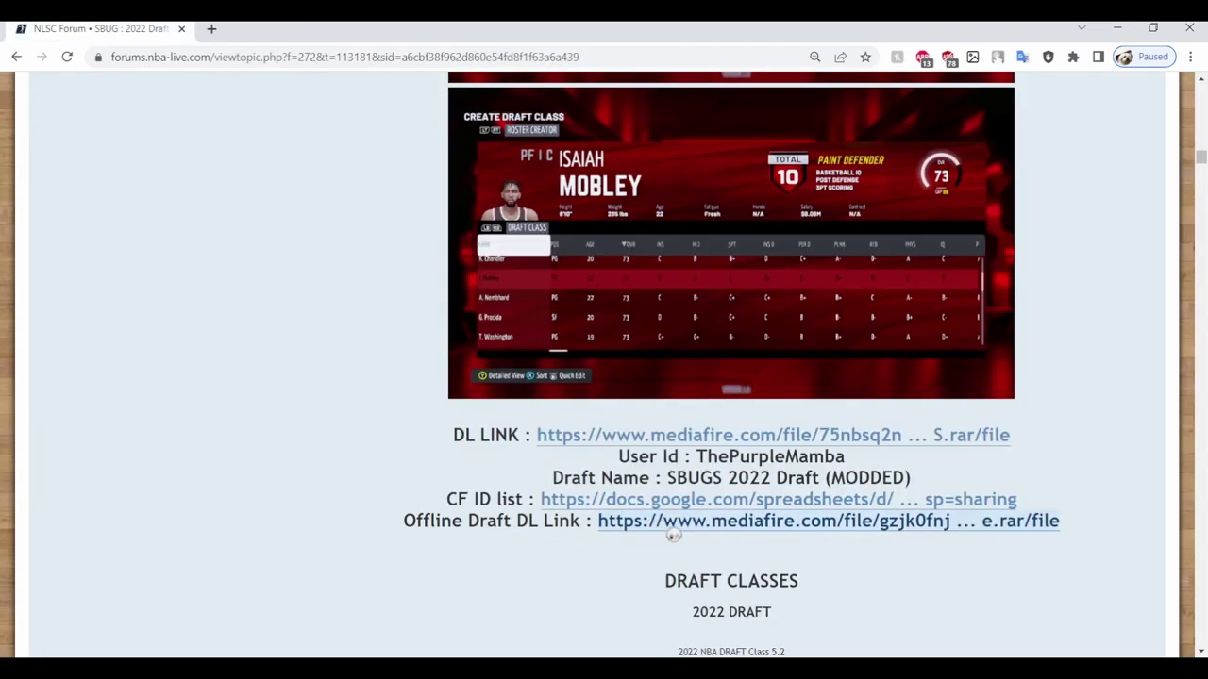
left_click(671, 527)
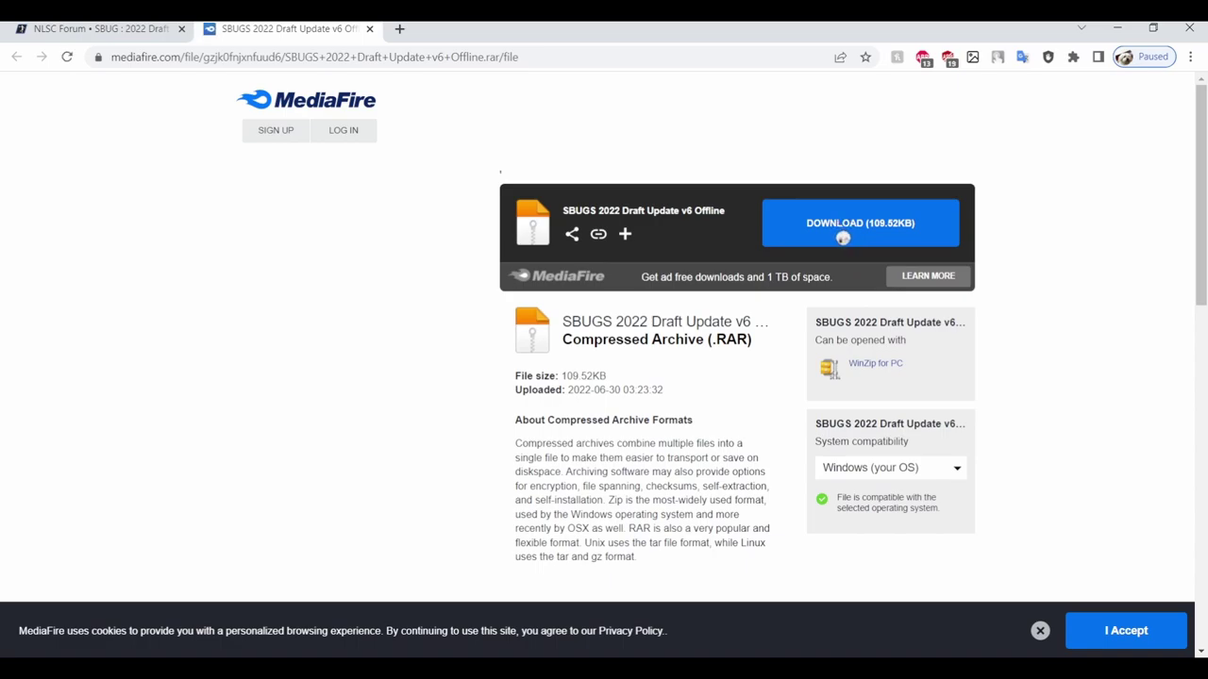
left_click(370, 29)
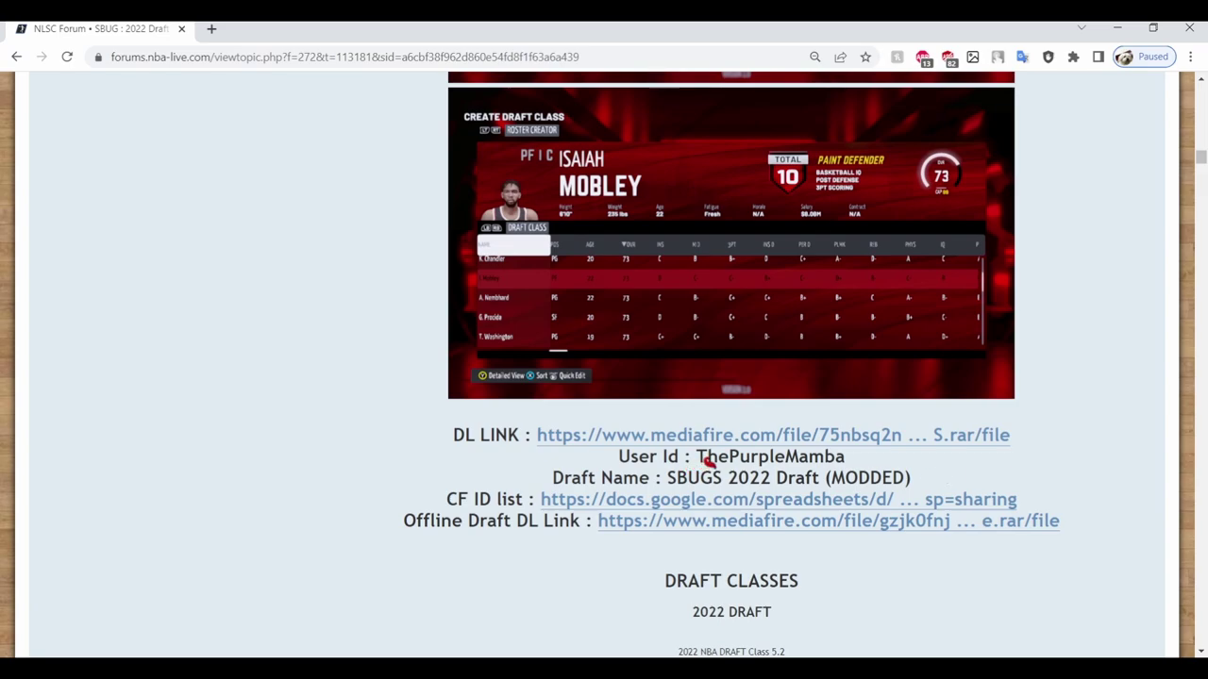
- Highlight the creator's user ID and the draft name line in the forum post
left_click_drag(701, 461, 857, 460)
left_click(689, 489)
left_click_drag(563, 481, 673, 483)
left_click(673, 483)
left_click_drag(861, 459, 680, 471)
left_click(683, 469)
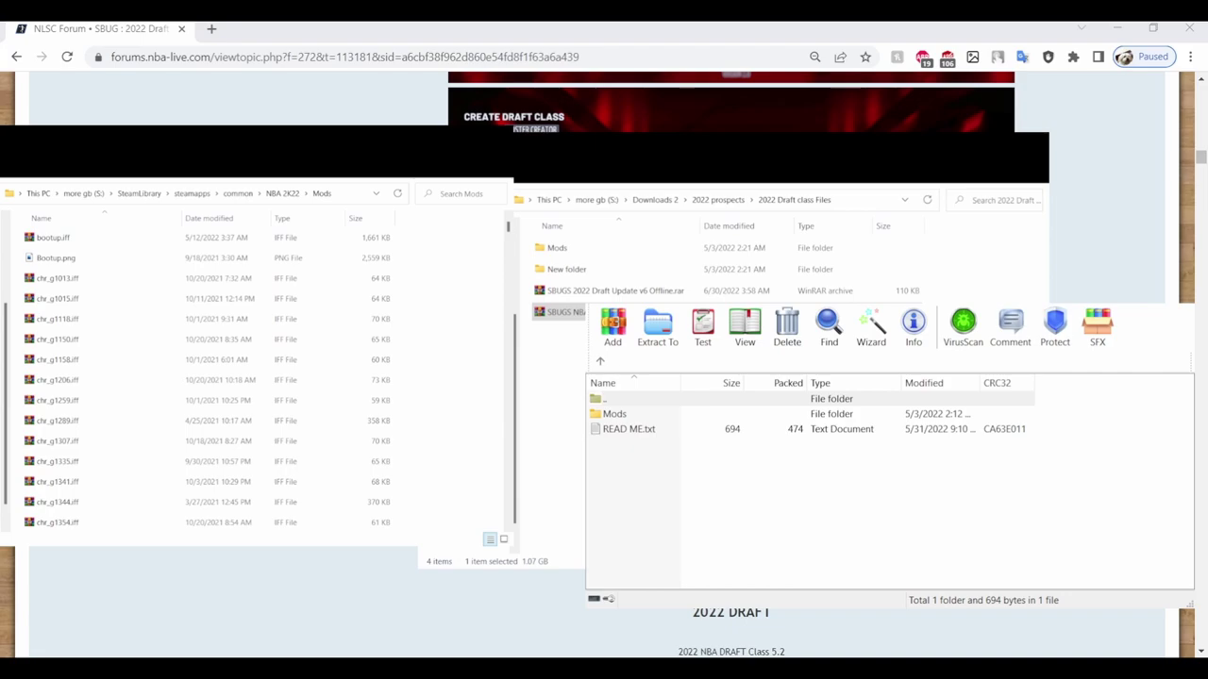
- In WinRAR, check READ ME.txt and open the archive's Mods folder of 270 .iff files
left_click(668, 429)
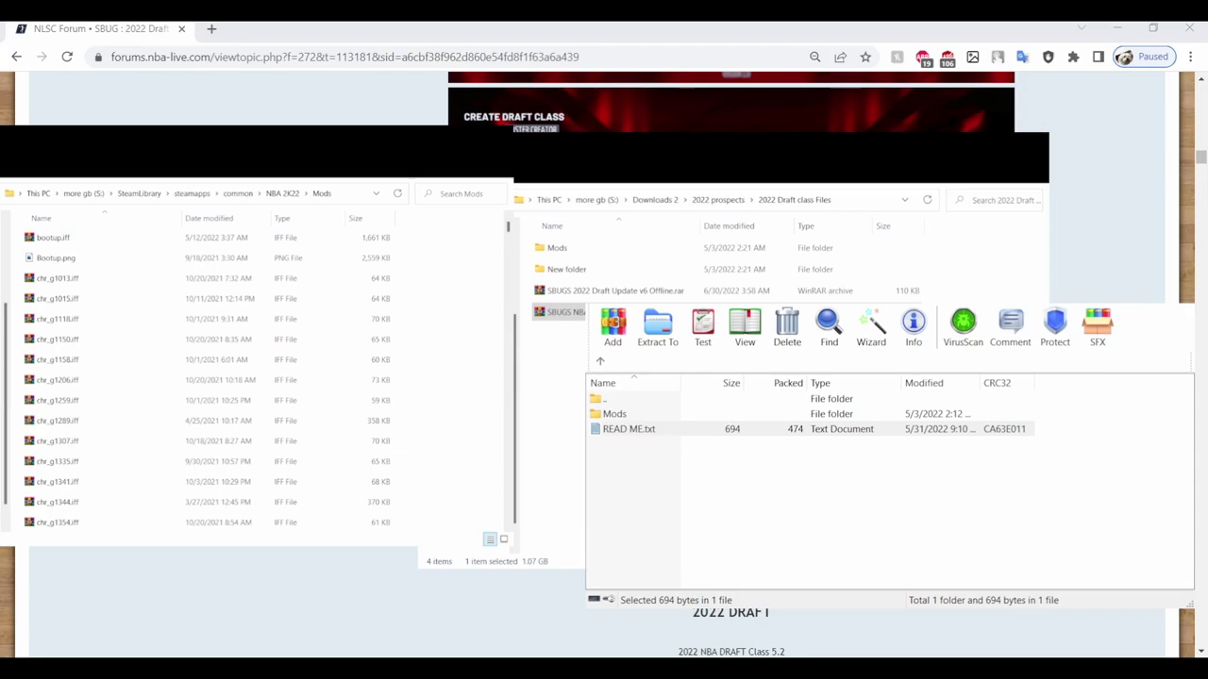
left_click(707, 431)
double_click(678, 415)
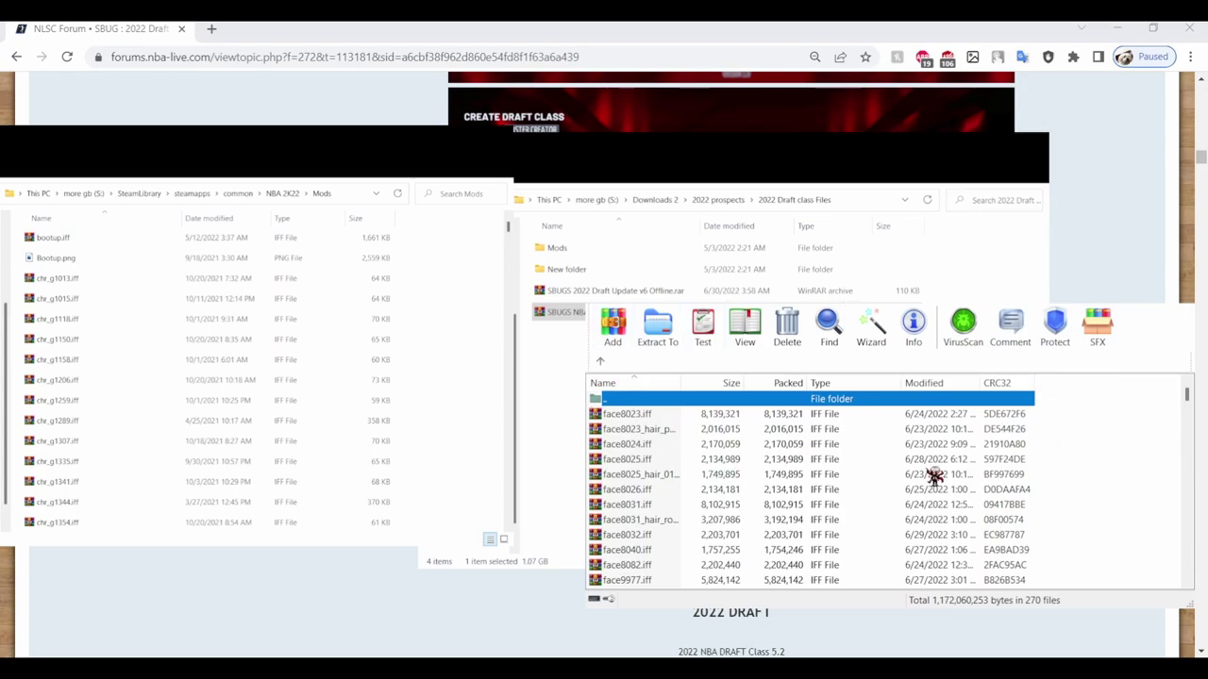
- Select all 270 .iff files and drag them into the NBA 2K22\Mods folder
mouse_move(1061, 412)
left_mouse_down()
mouse_move(953, 453)
mouse_move(854, 595)
mouse_move(859, 606)
left_mouse_up()
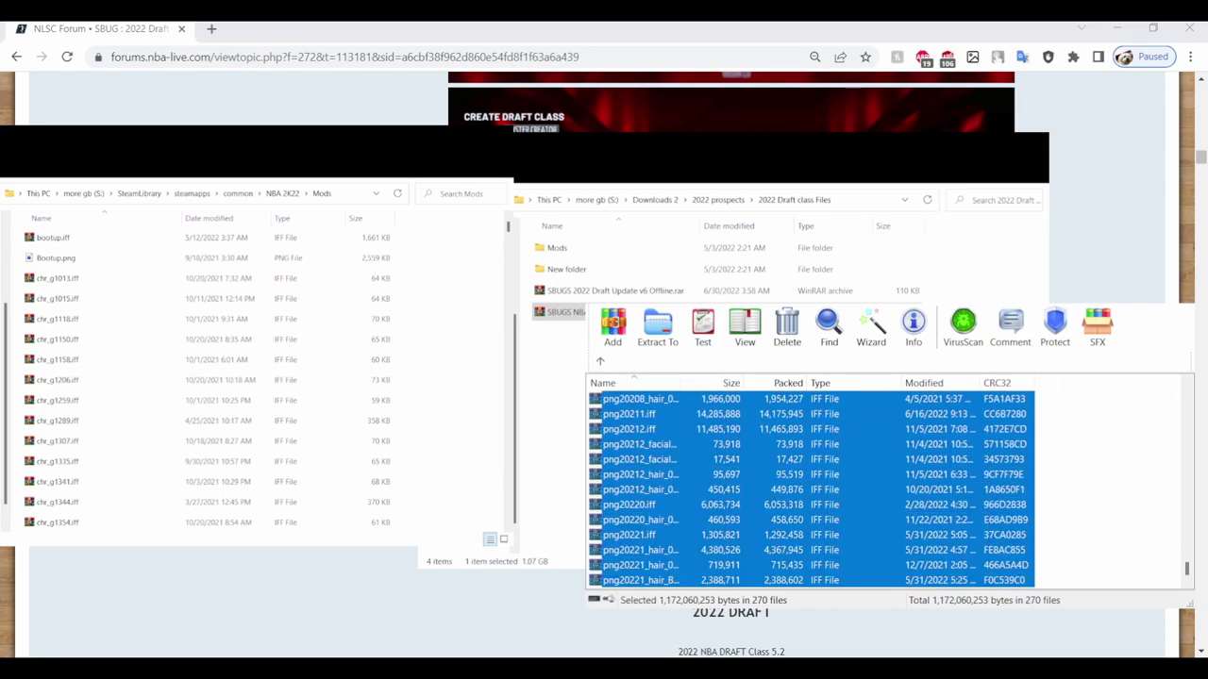
mouse_move(641, 510)
left_mouse_down()
mouse_move(189, 431)
mouse_move(330, 410)
mouse_move(357, 374)
left_mouse_up()
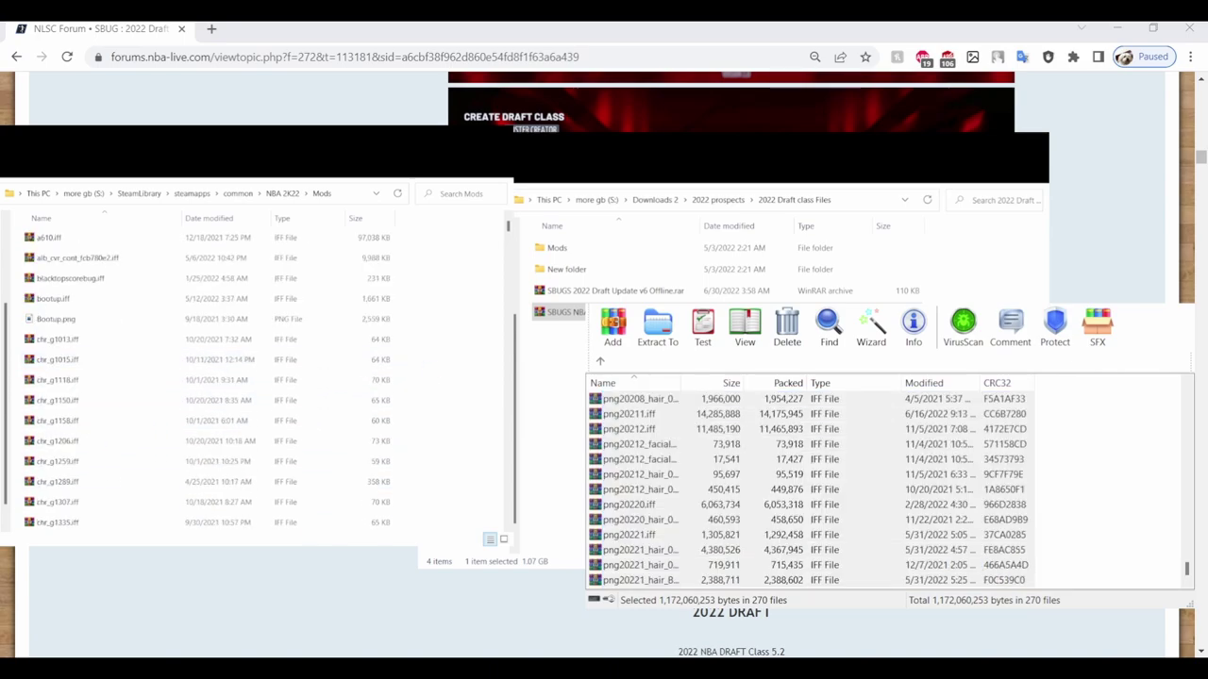
mouse_move(728, 466)
left_mouse_down()
mouse_move(720, 450)
mouse_move(641, 427)
left_mouse_up()
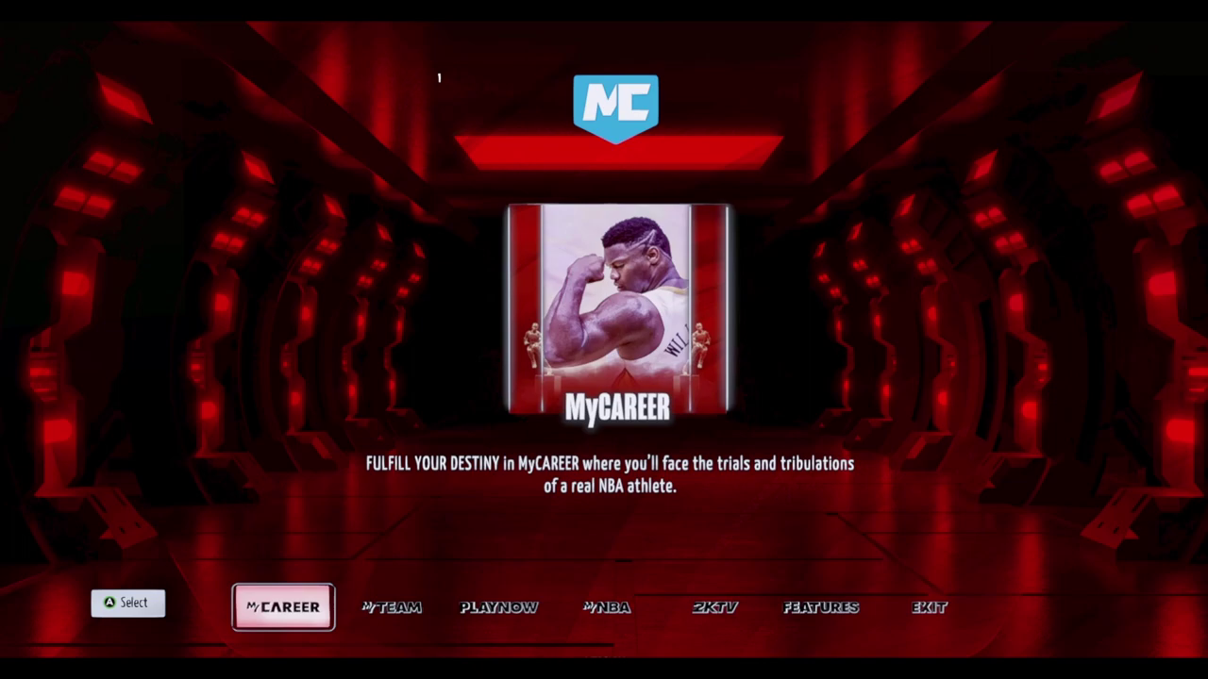
- Go to Features, then the draft class creation screen, and open the user-created draft classes
key("Right")
key("Right")
key("Right")
key("Return")
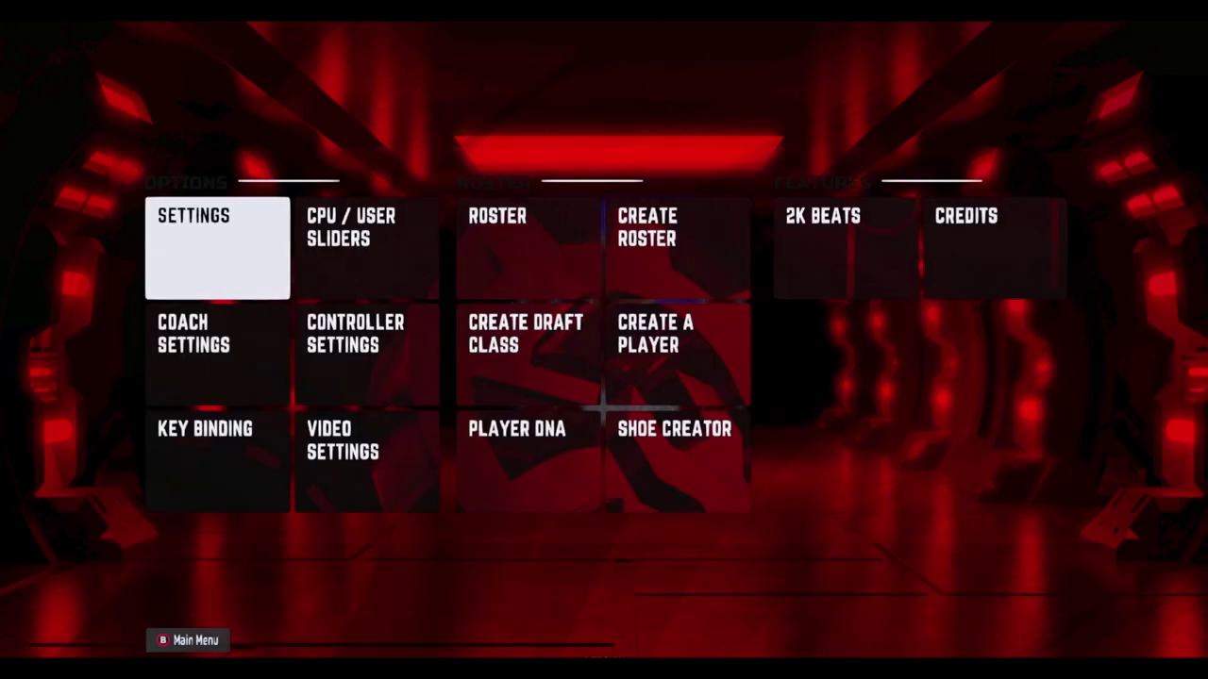
key("Right")
key("Right")
key("Down")
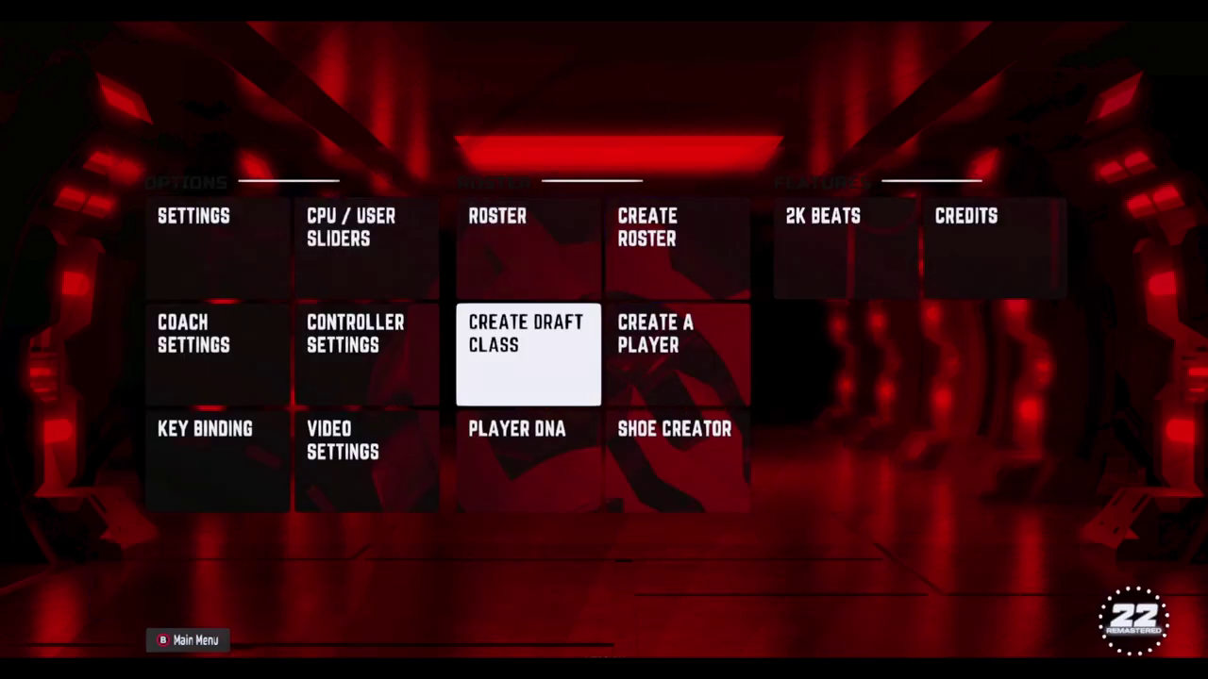
key("Right")
key("Right")
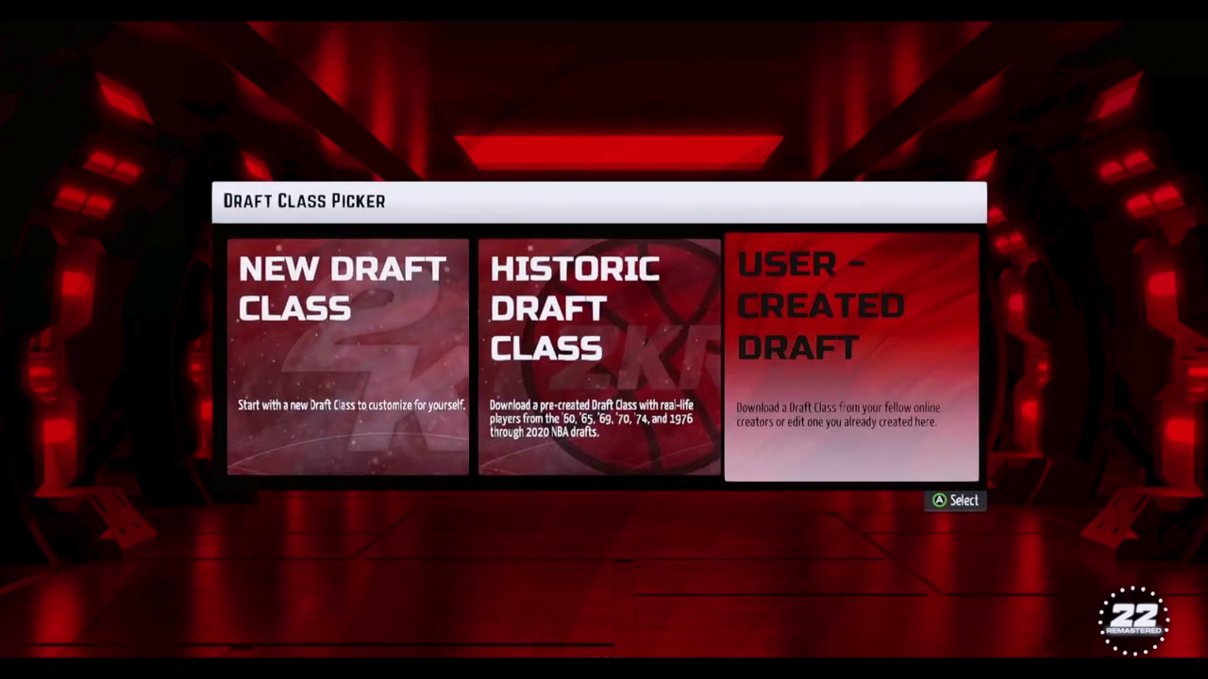
key("Return")
- Search the user-created draft classes by the creator's username
key("y")
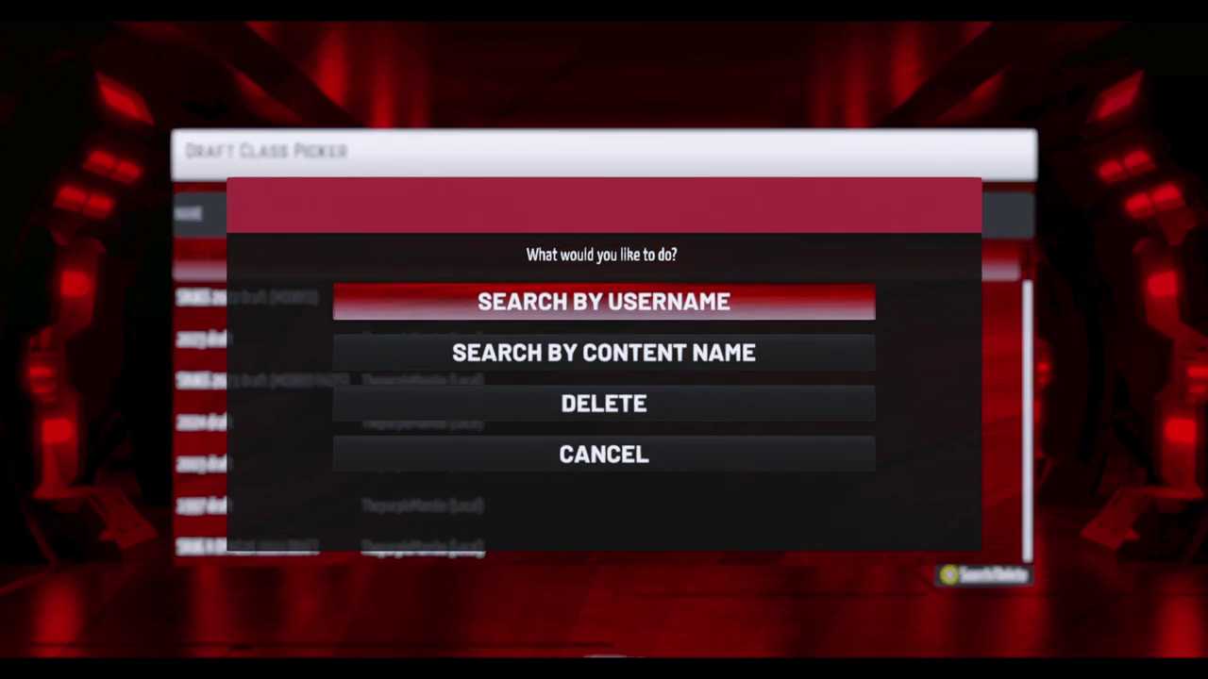
key("Down")
key("Up")
key("Return")
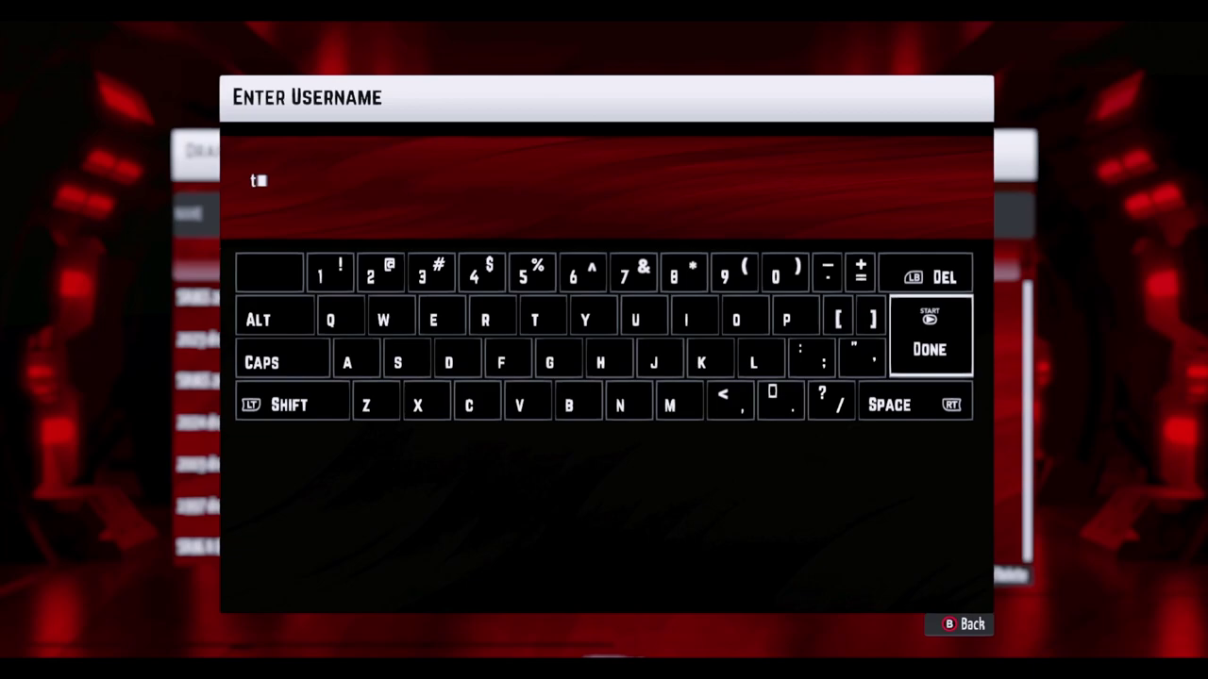
type("hepurpl")
type("mamba")
key("Return")
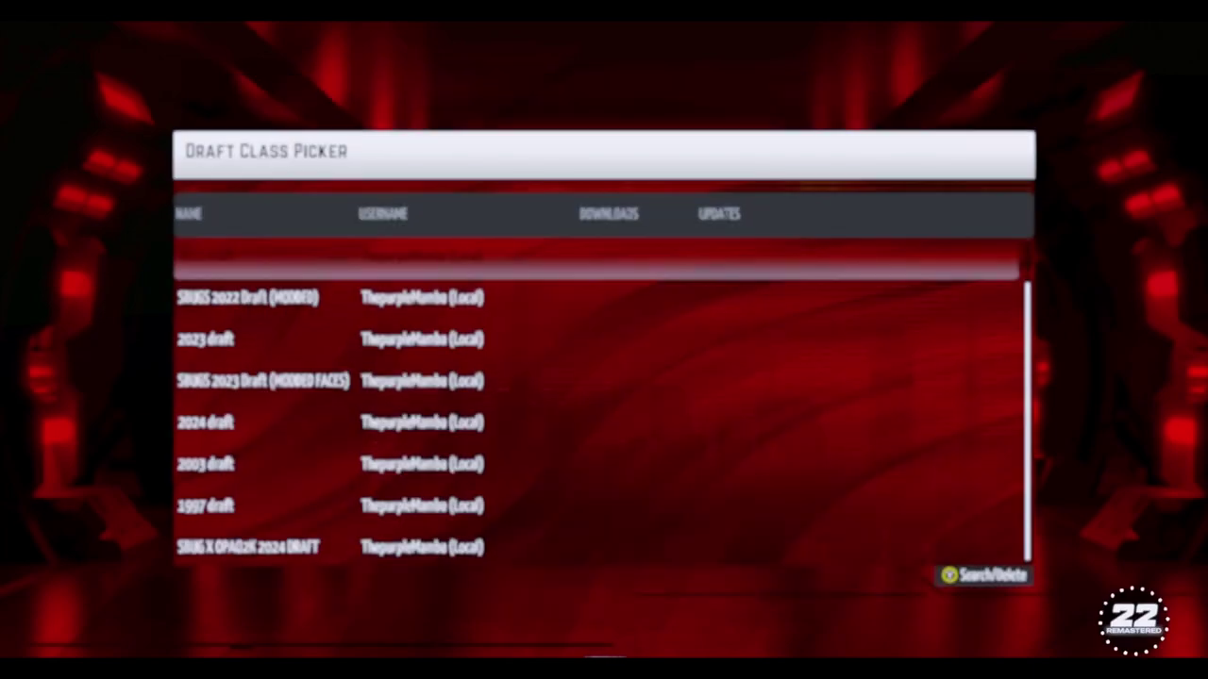
- Pick SBUGS 2022 Draft (MODDED) from the results and load it
key("Down")
key("Down")
key("Down")
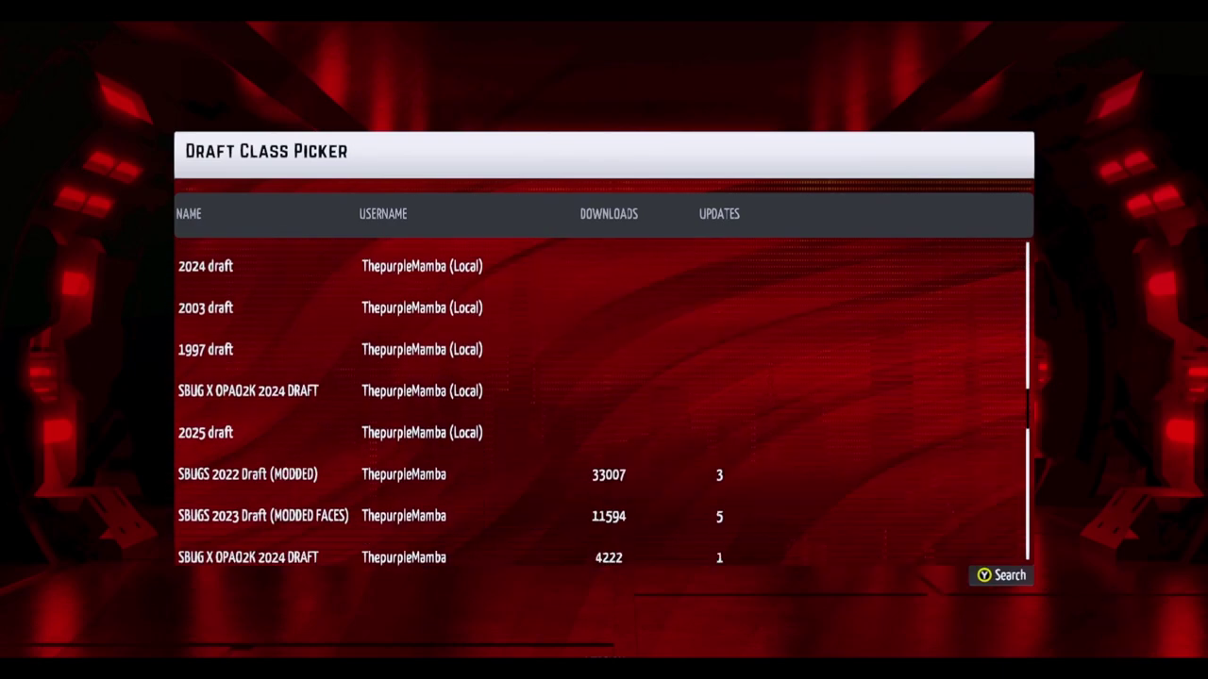
key("Up")
key("Up")
key("Up")
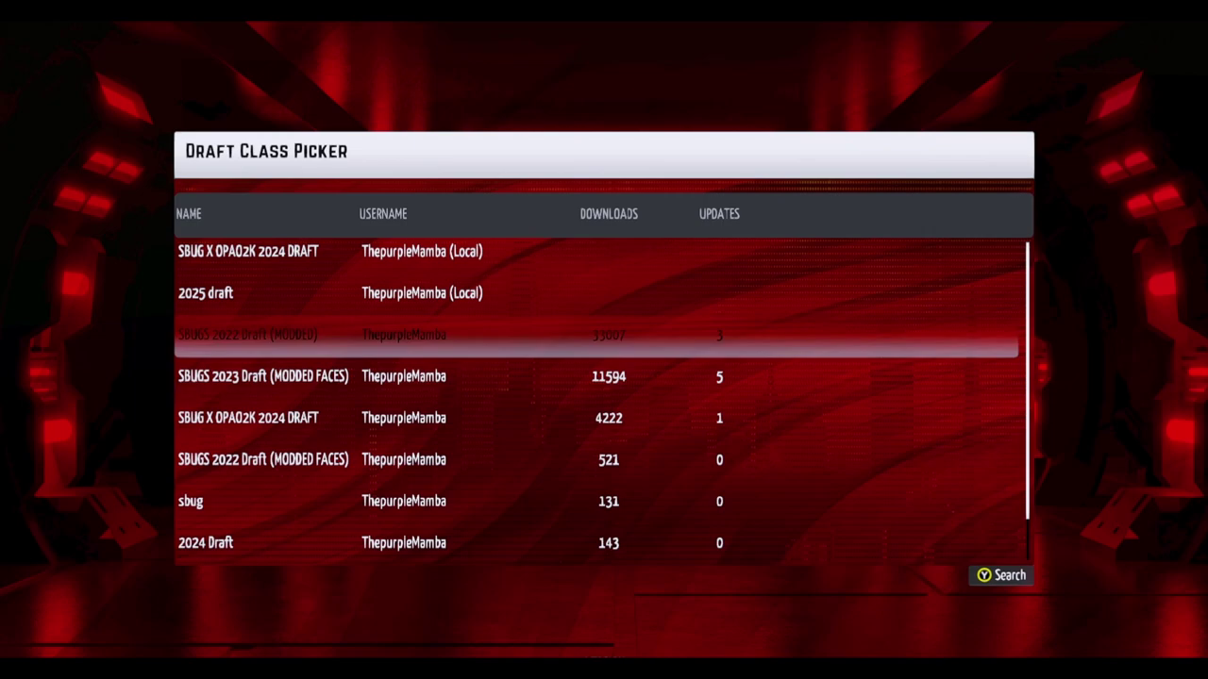
key("Return")
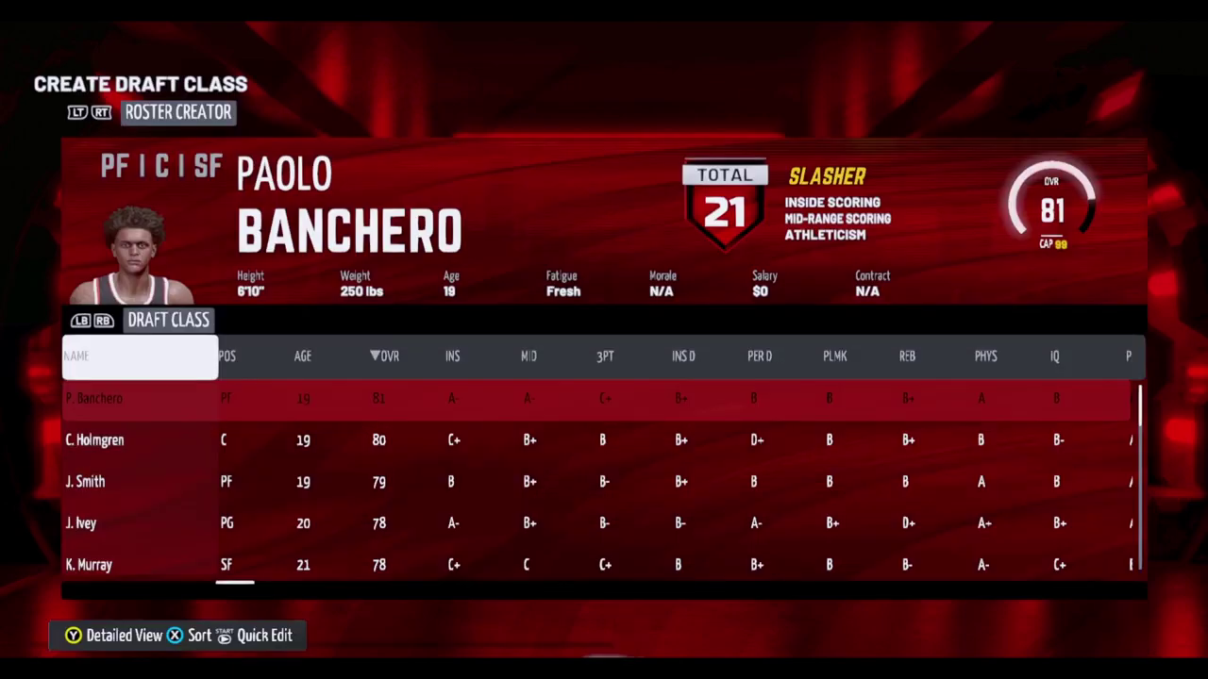
key("Down")
key("Down")
key("Down")
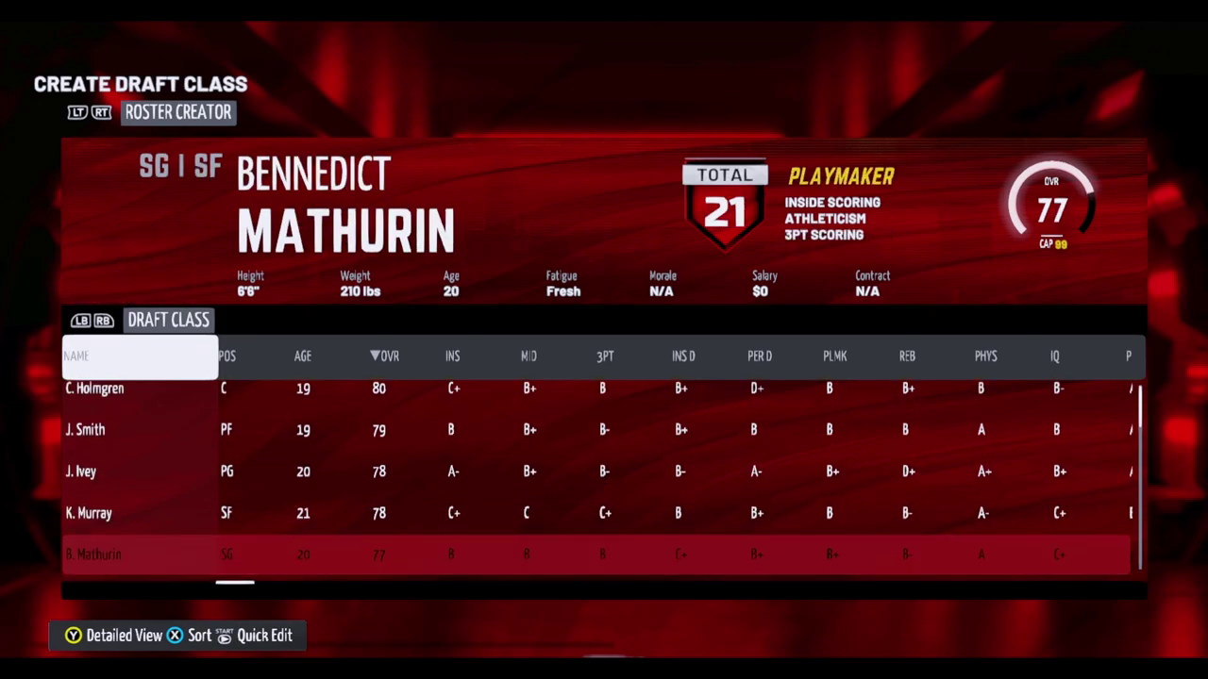
key("Down")
key("Up")
key("Down")
key("Down")
key("Down")
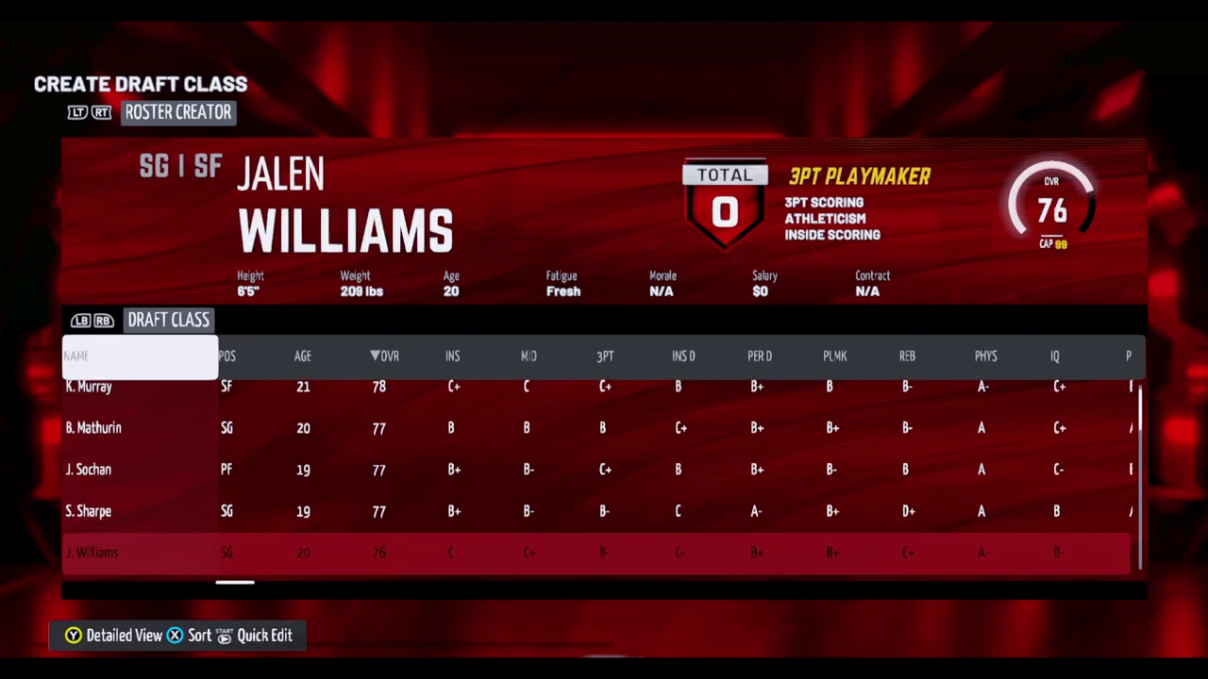
key("Down")
key("Down")
key("Down")
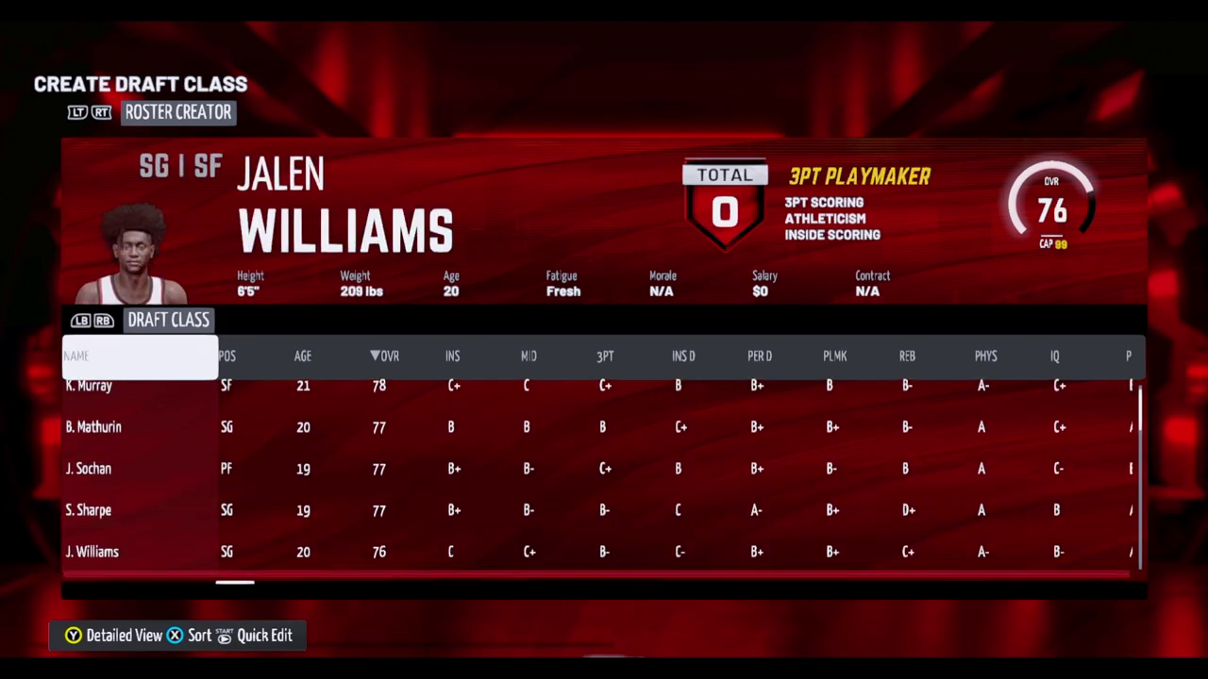
key("Up")
key("Up")
key("Up")
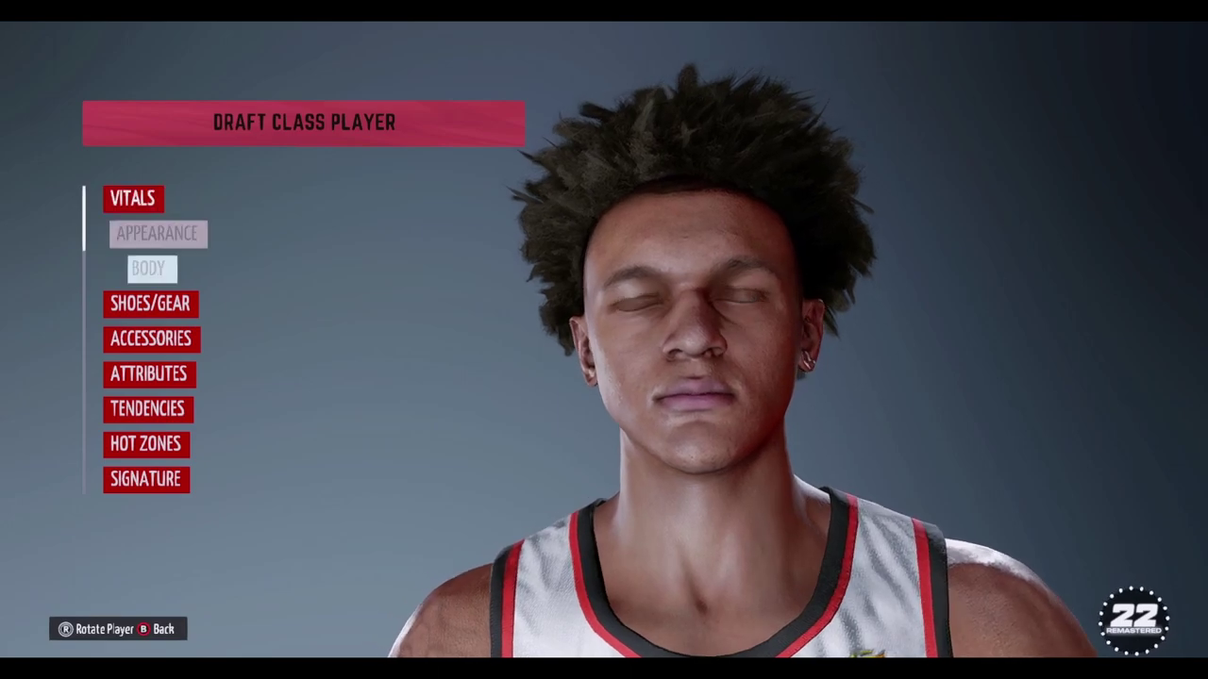
key("Up")
key("Return")
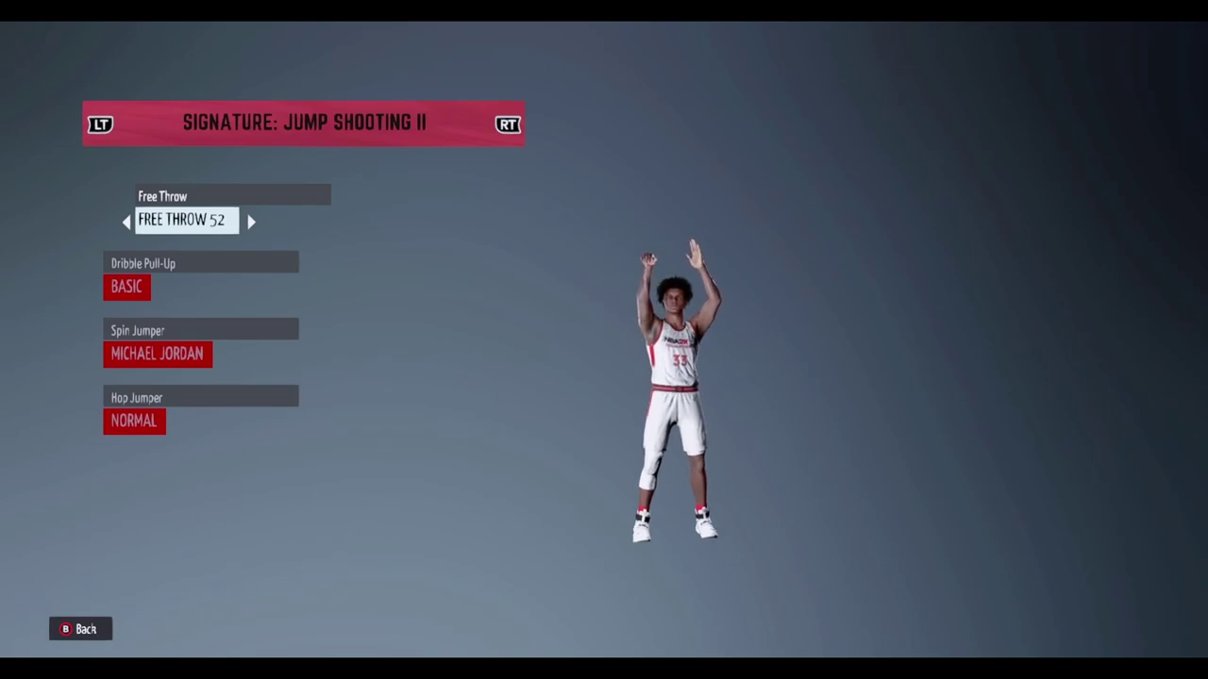
key("e")
key("e")
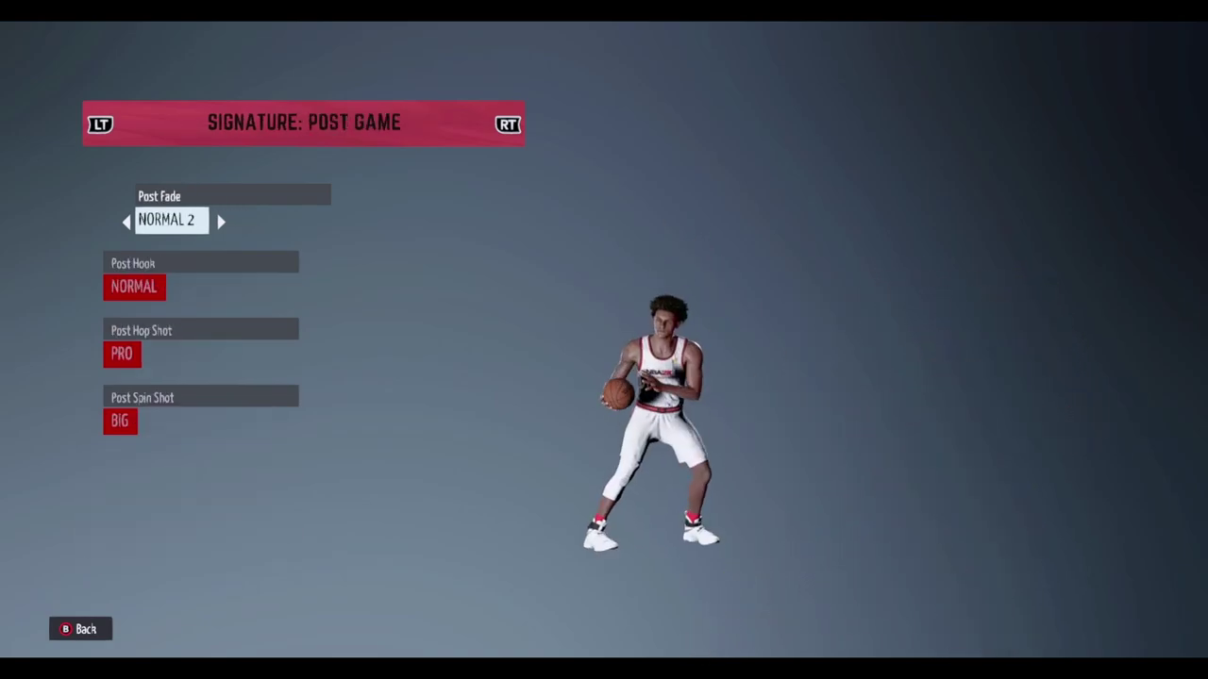
key("e")
key("e")
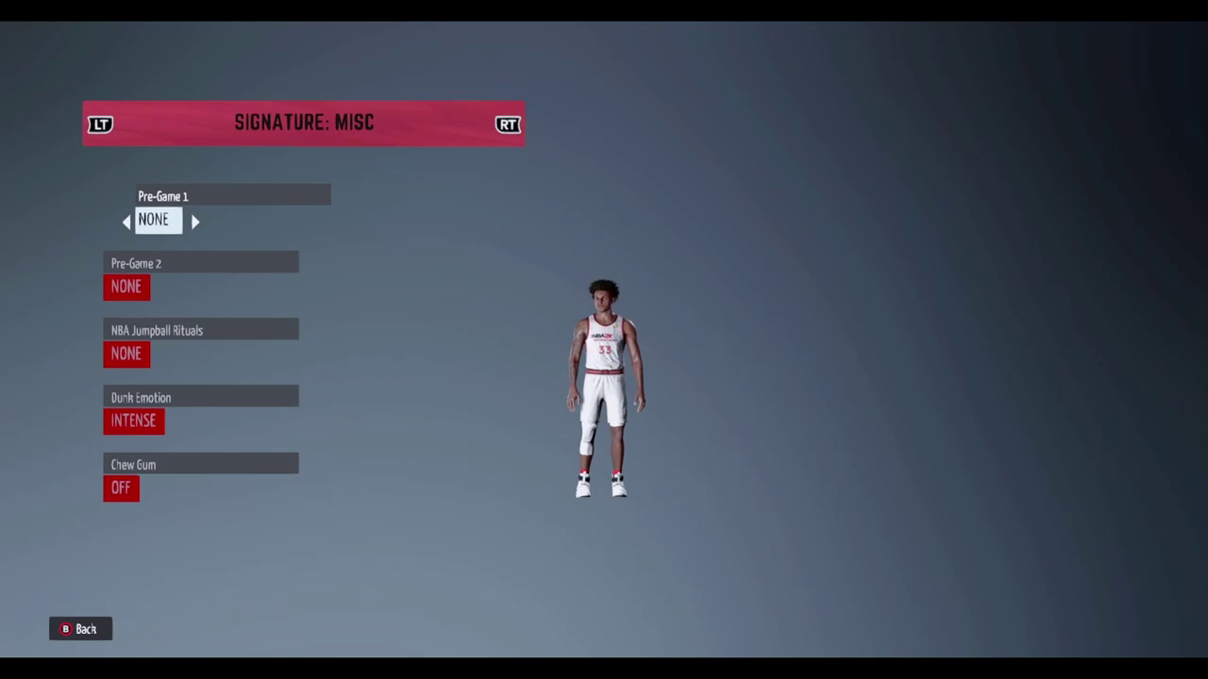
key("e")
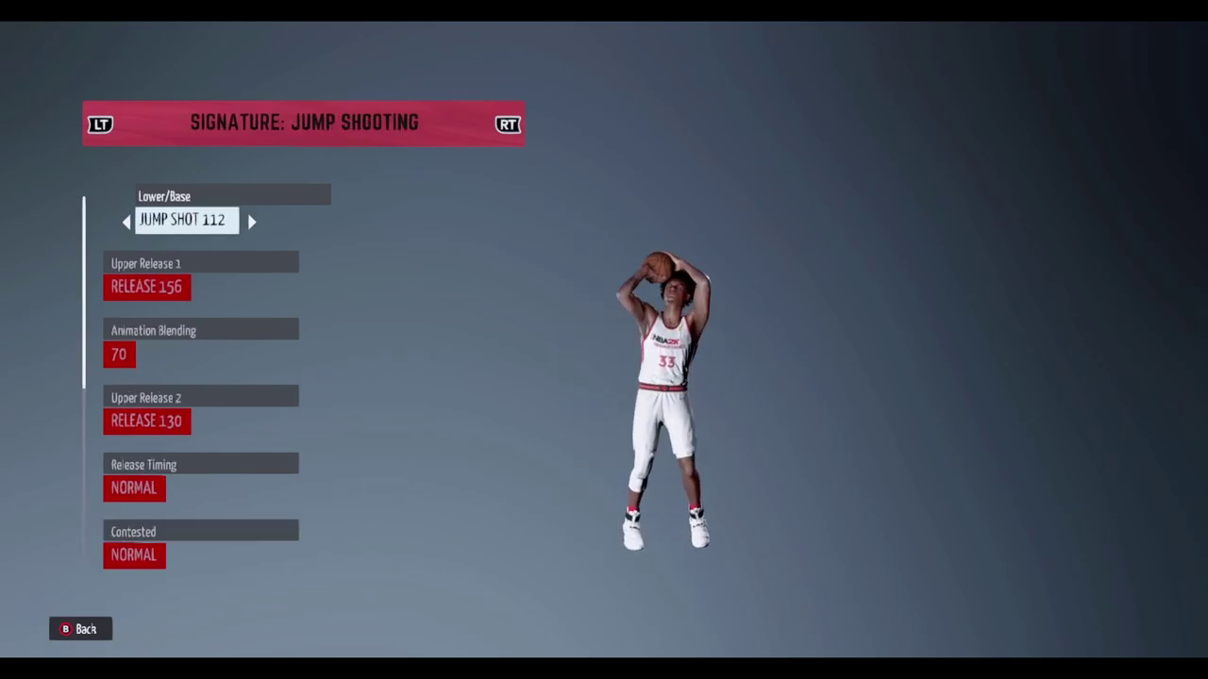
key("Escape")
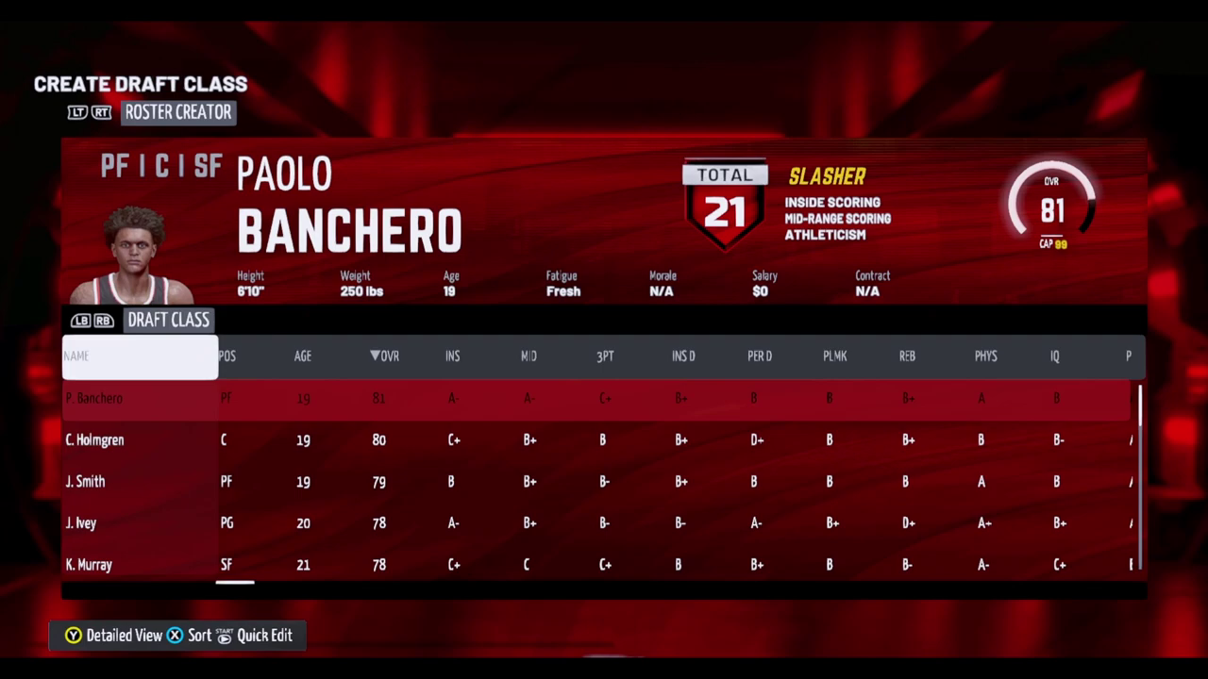
key("Down")
key("Left")
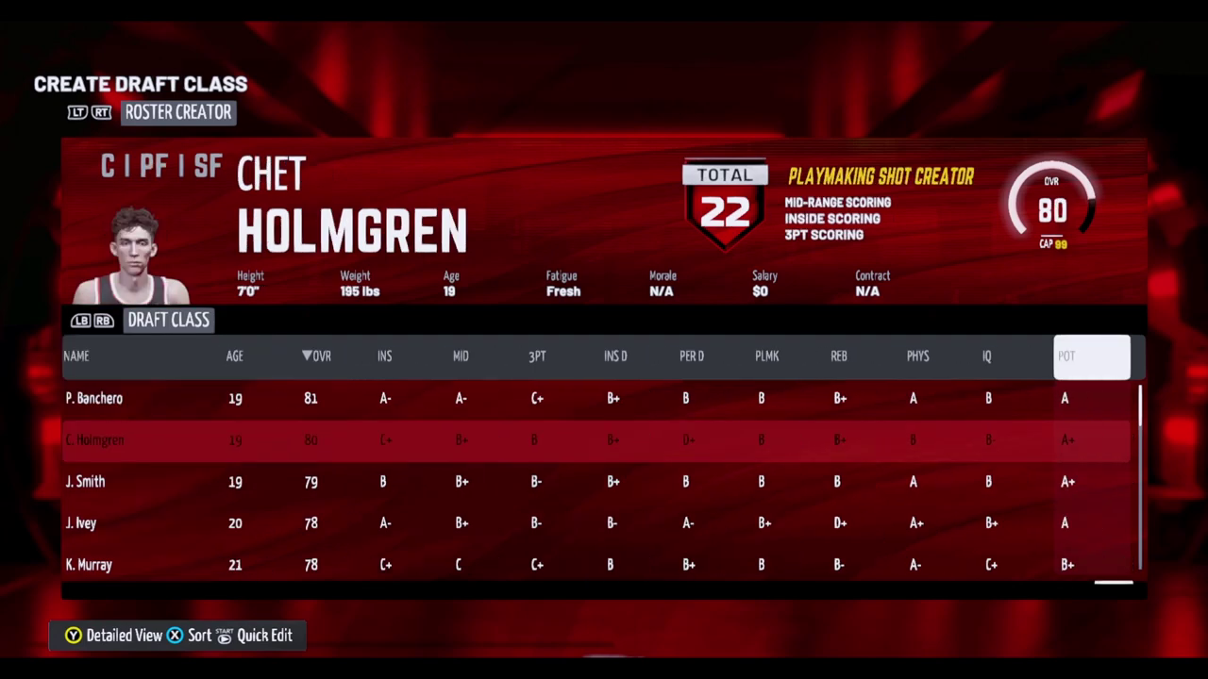